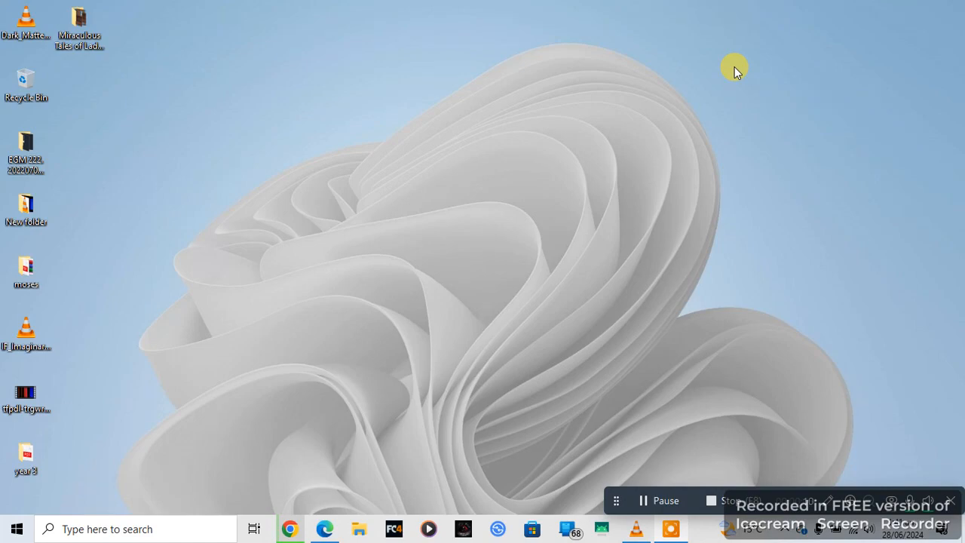
Step: In Chrome, search Google for "codeblockes" in a new tab and open the Code::Blocks Downloads page
click(285, 528)
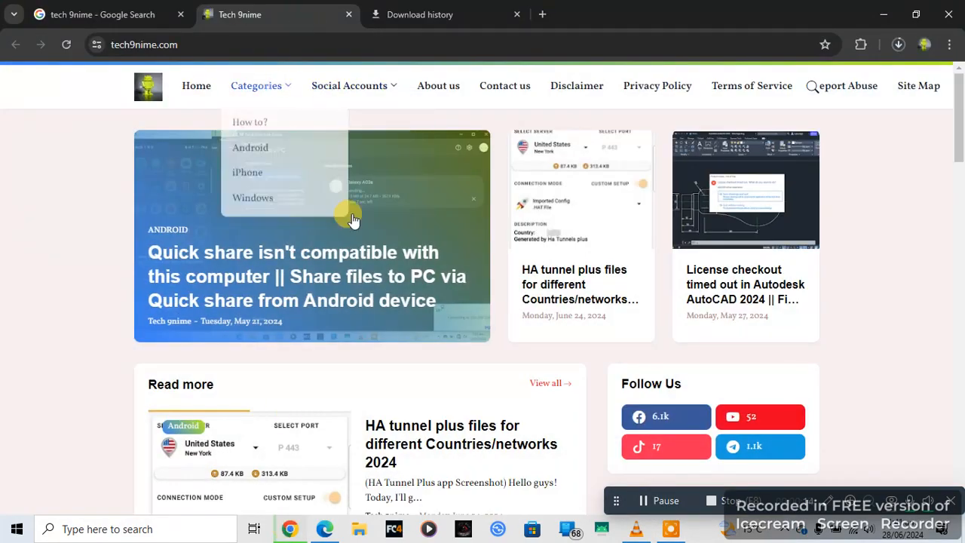
click(546, 21)
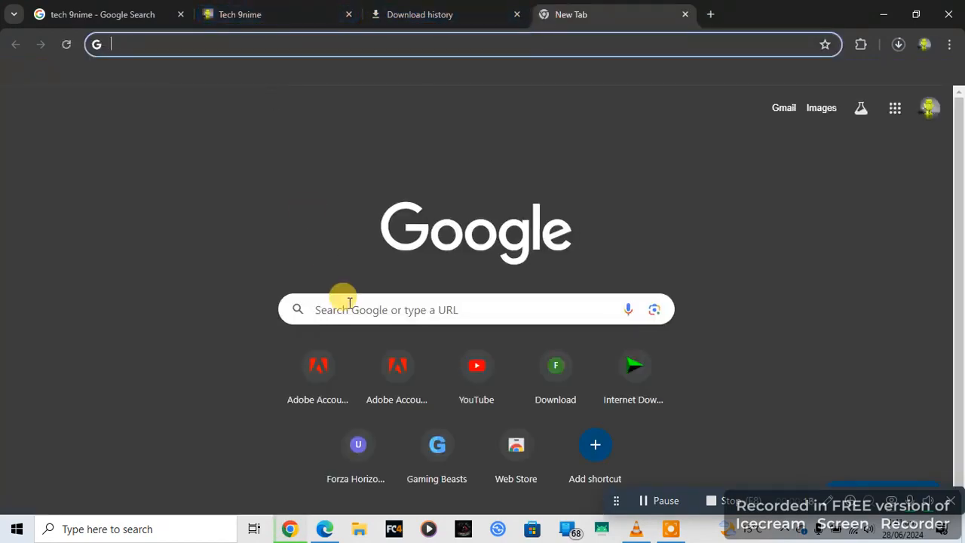
click(347, 302)
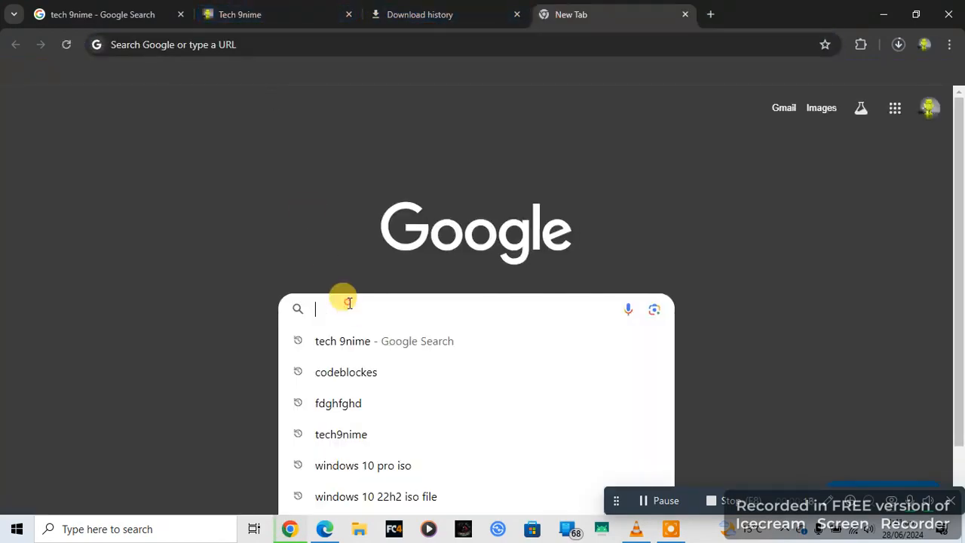
click(367, 372)
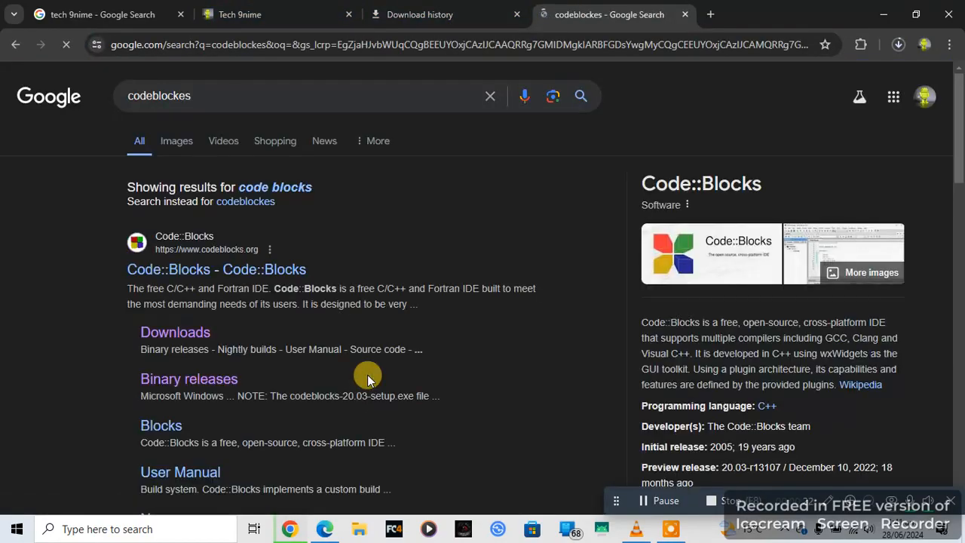
click(188, 335)
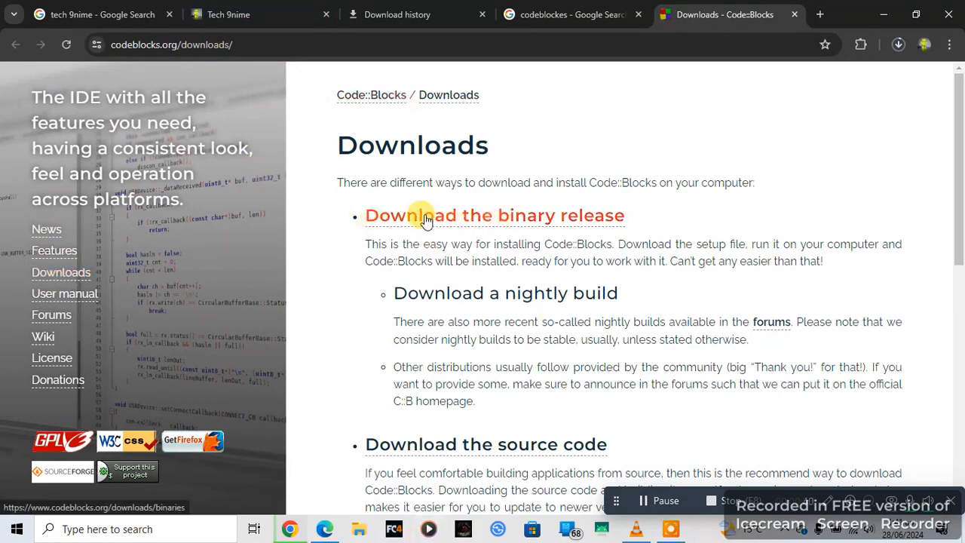
Step: Download codeblocks-20.03mingw-setup.exe for Windows from Sourceforge.net via the binary releases page and check its download progress
click(543, 219)
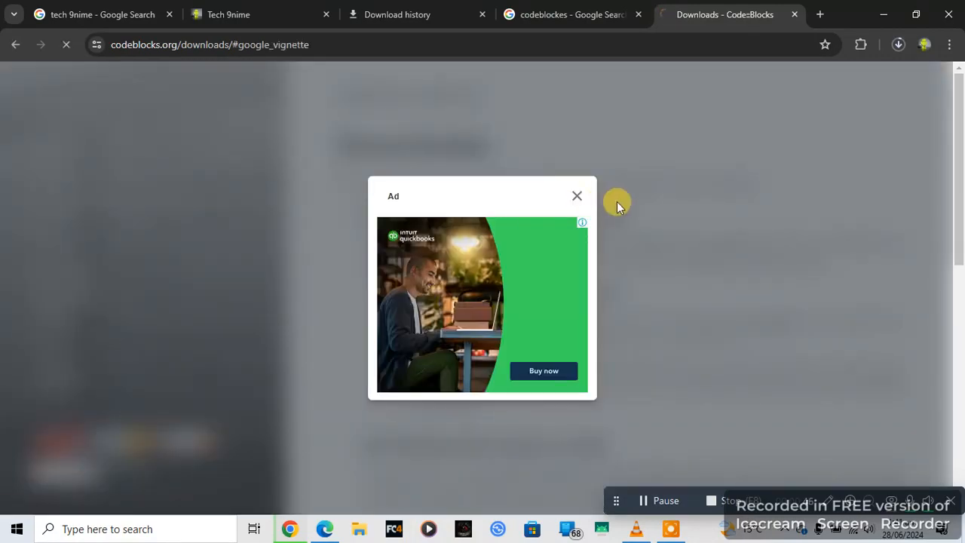
click(595, 202)
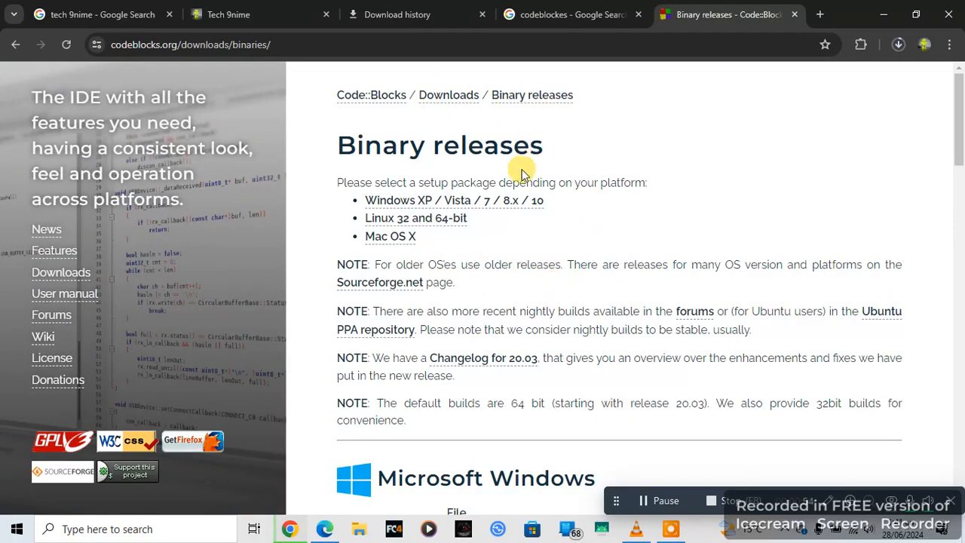
click(516, 201)
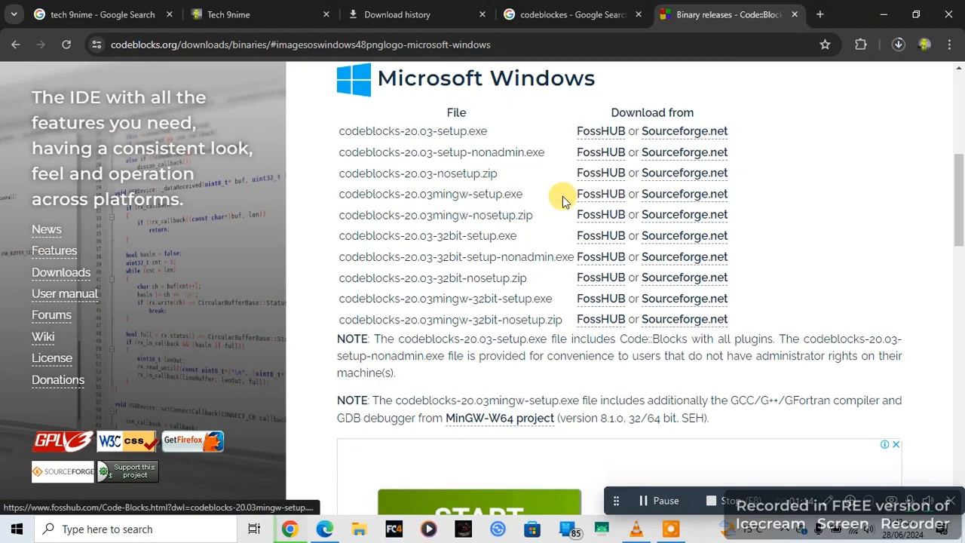
click(668, 201)
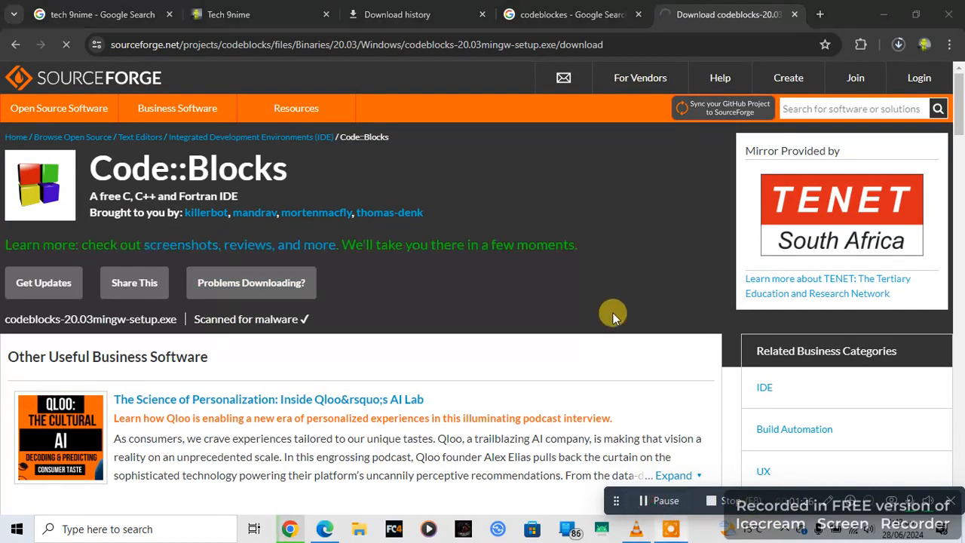
click(408, 11)
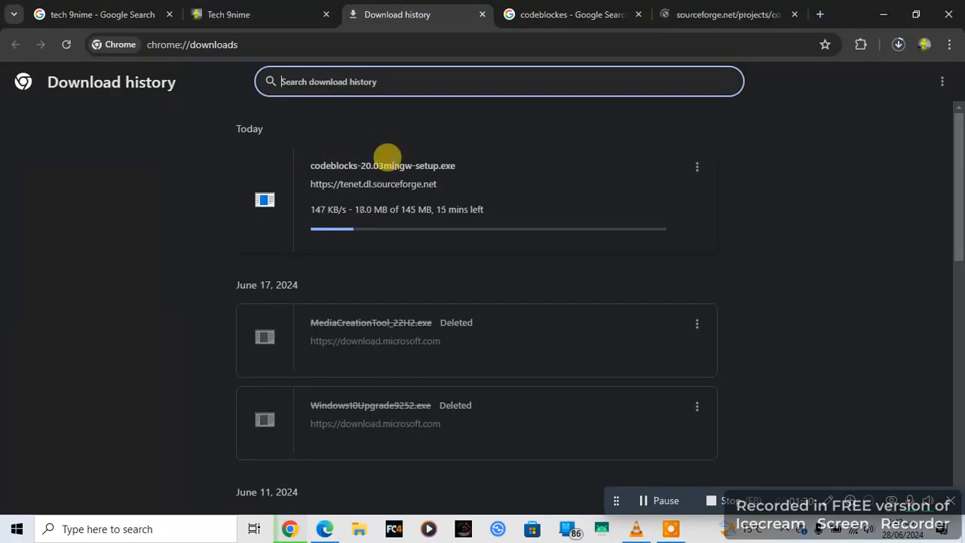
click(647, 511)
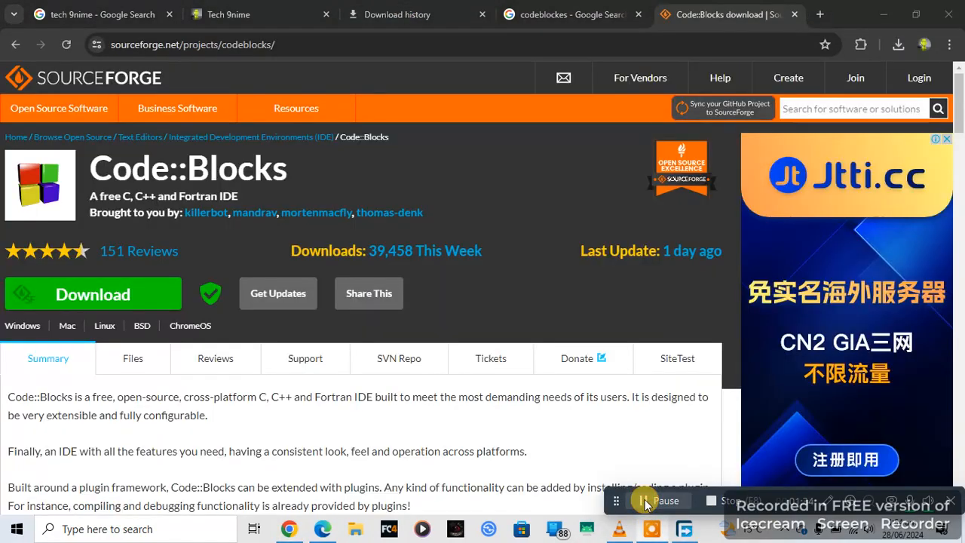
Step: Run codeblocks-20.03mingw-setup from the Downloads folder in File Explorer and allow it to make changes
click(353, 532)
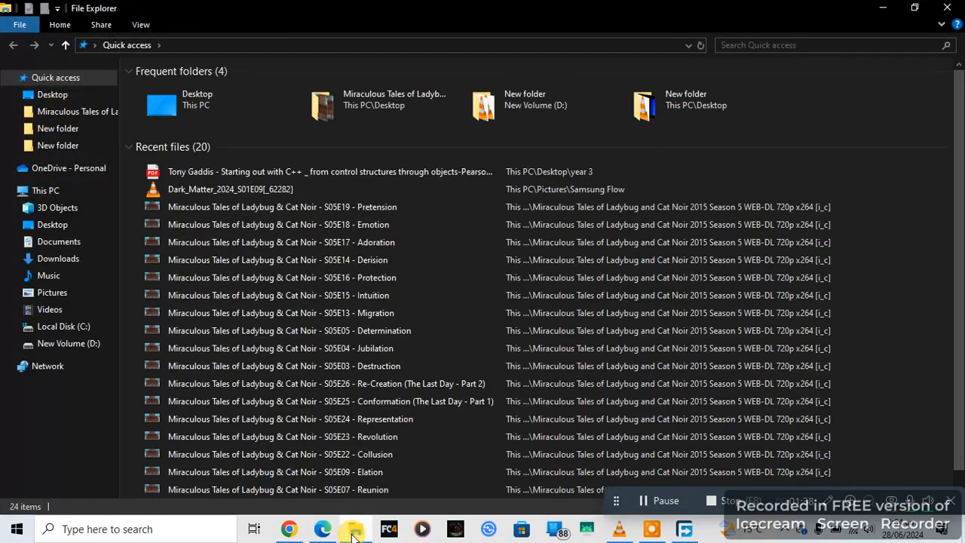
click(83, 258)
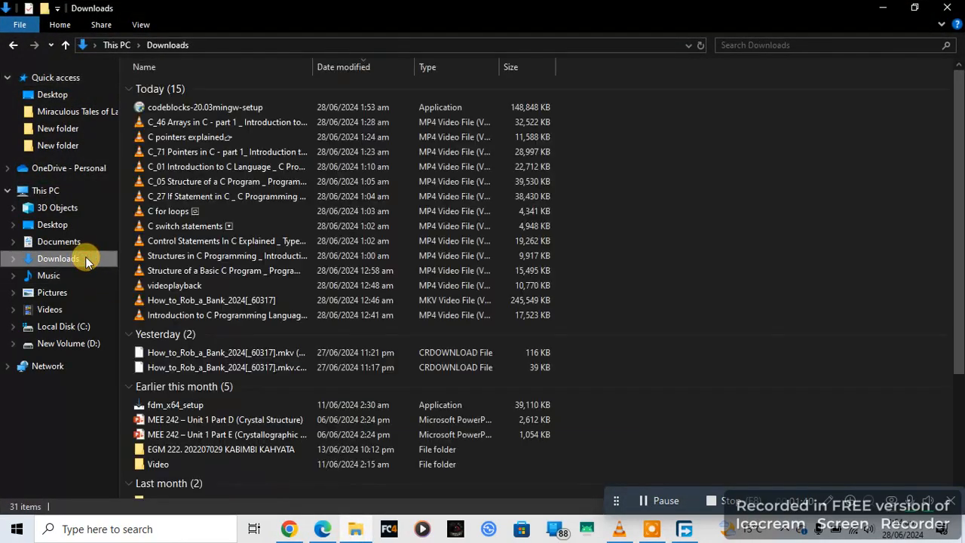
click(202, 108)
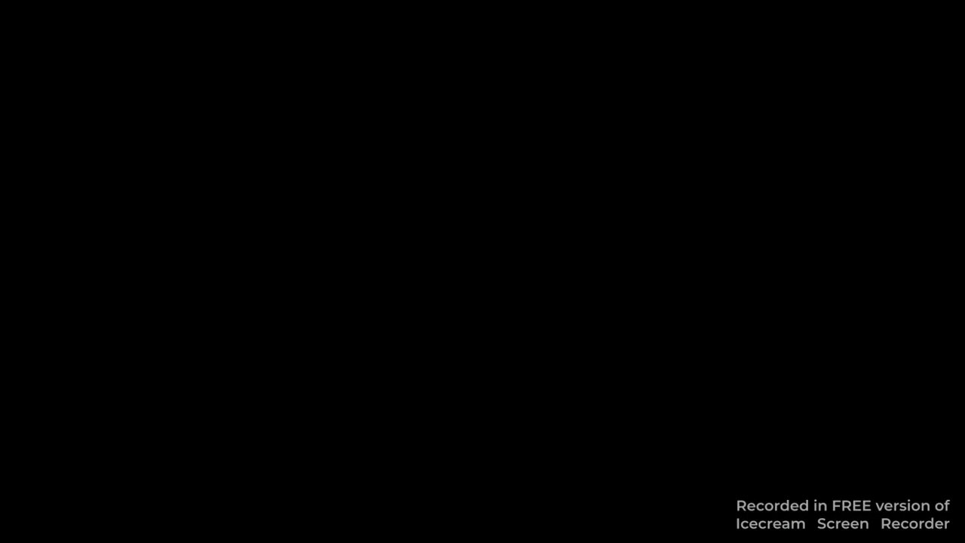
click(426, 360)
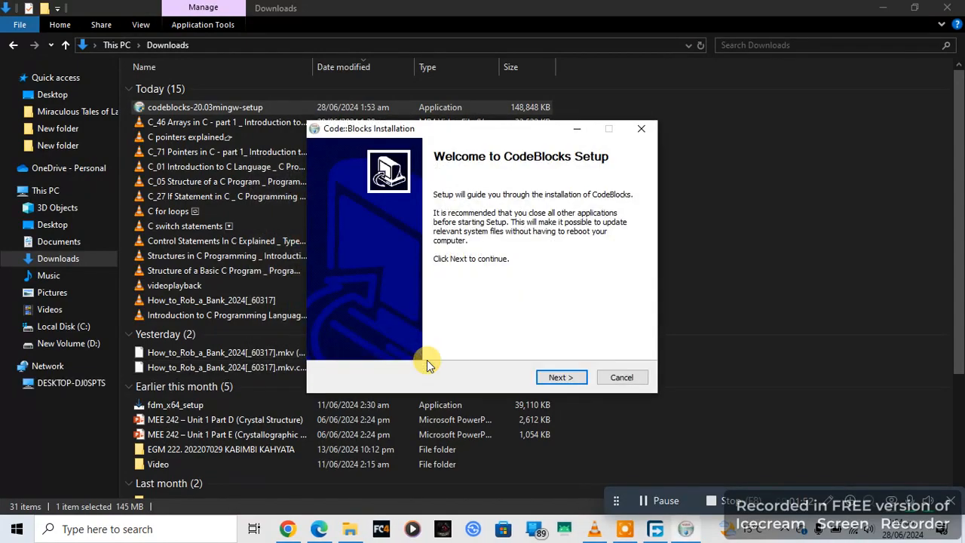
Step: Accept the license and default components, install CodeBlocks into the existing C:\Program Files\CodeBlocks folder, and launch it
click(562, 380)
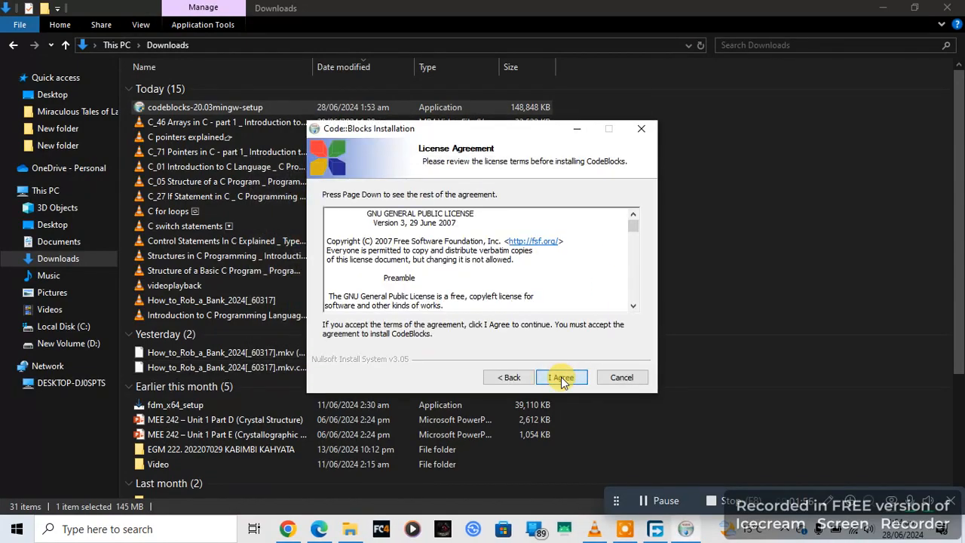
click(562, 378)
click(562, 378)
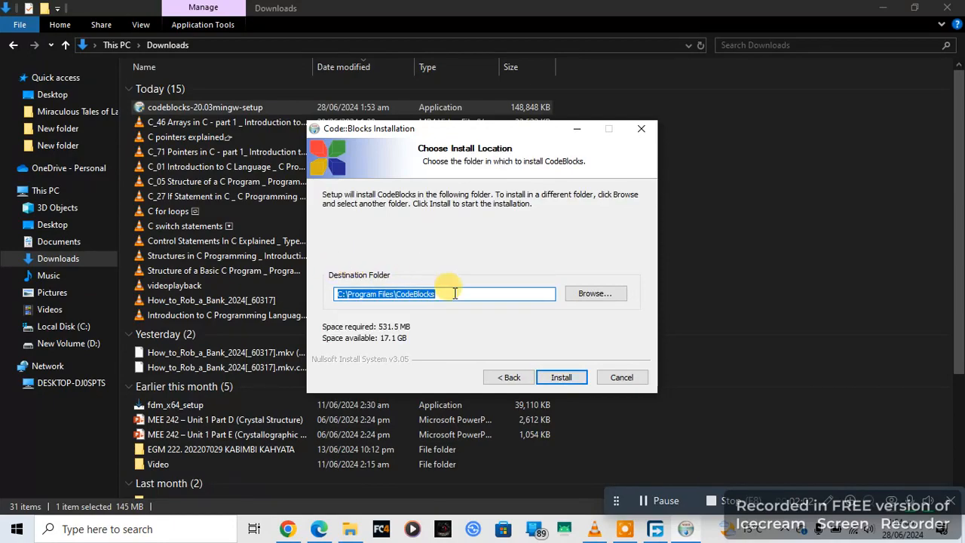
click(563, 379)
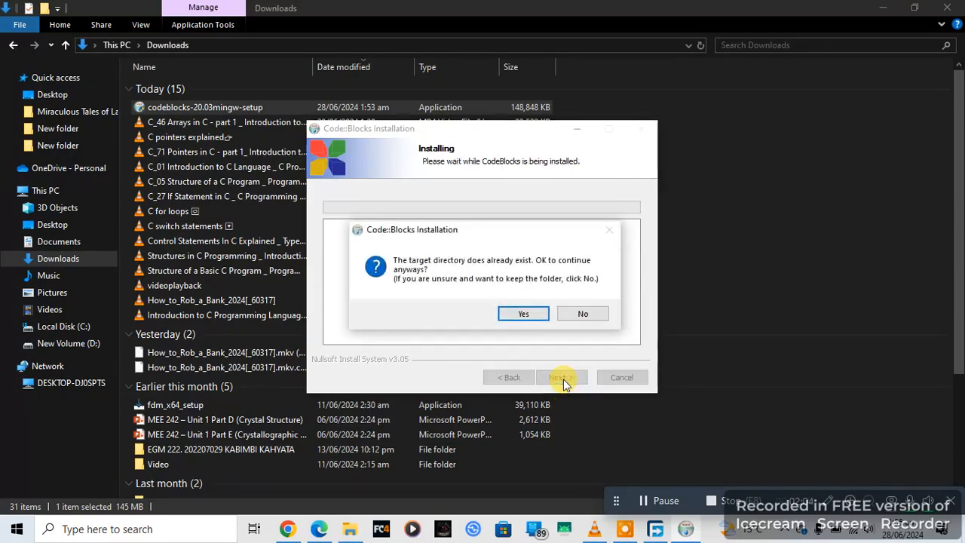
click(524, 314)
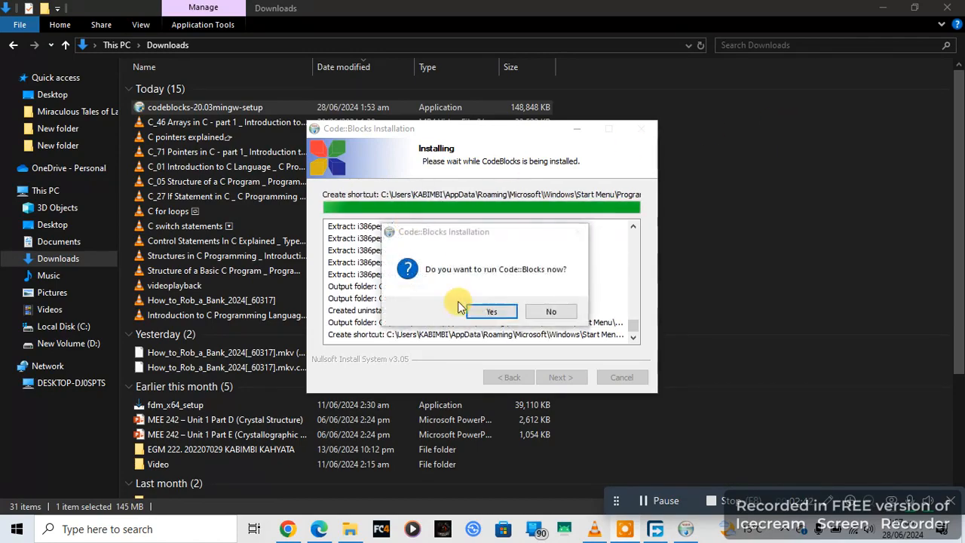
click(491, 312)
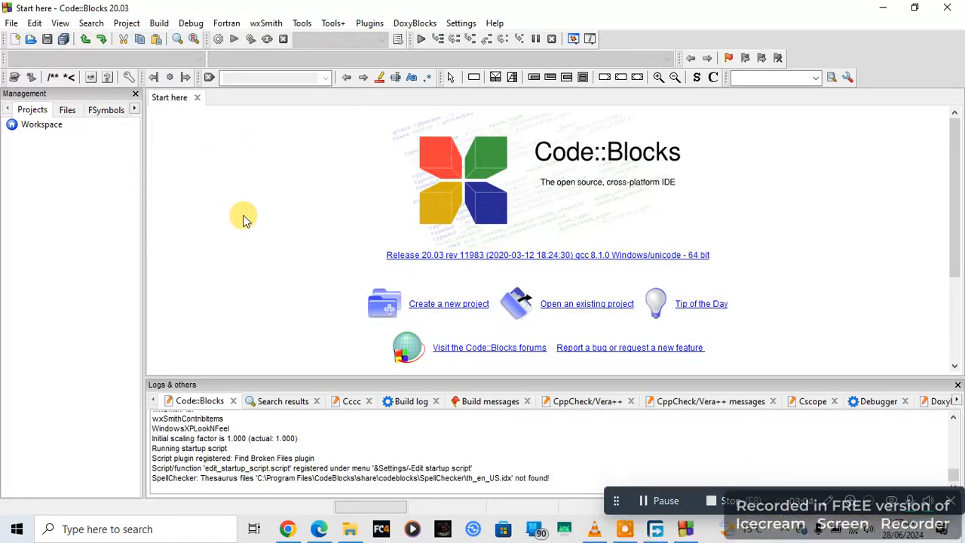
Step: Start a new project from a template in Code::Blocks
click(12, 23)
mouse_move(31, 38)
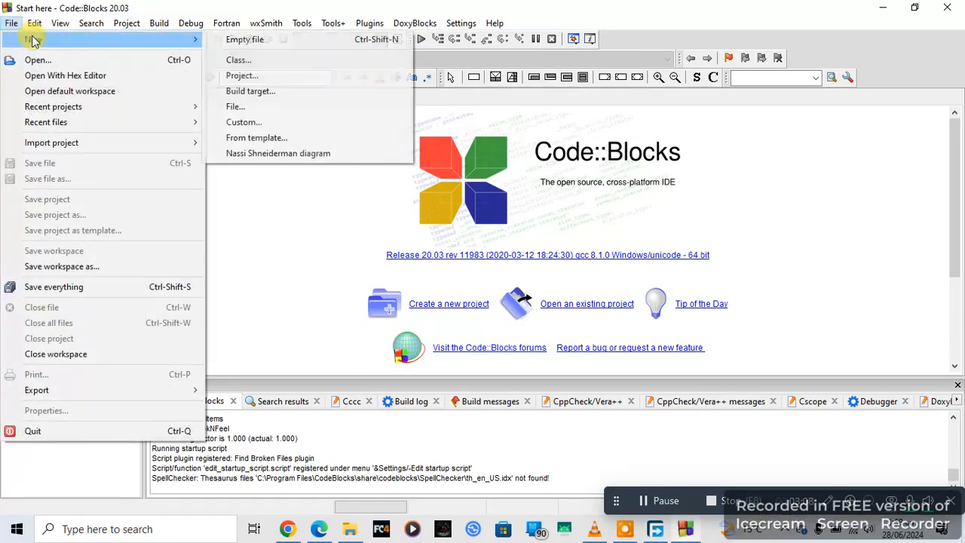
click(294, 76)
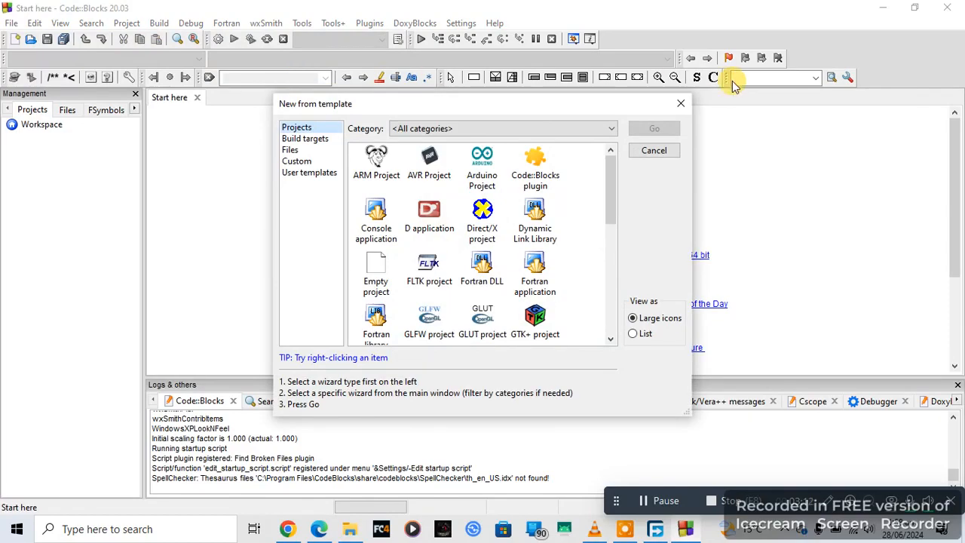
Step: Look through the available project templates across all categories
click(612, 339)
click(612, 339)
click(611, 340)
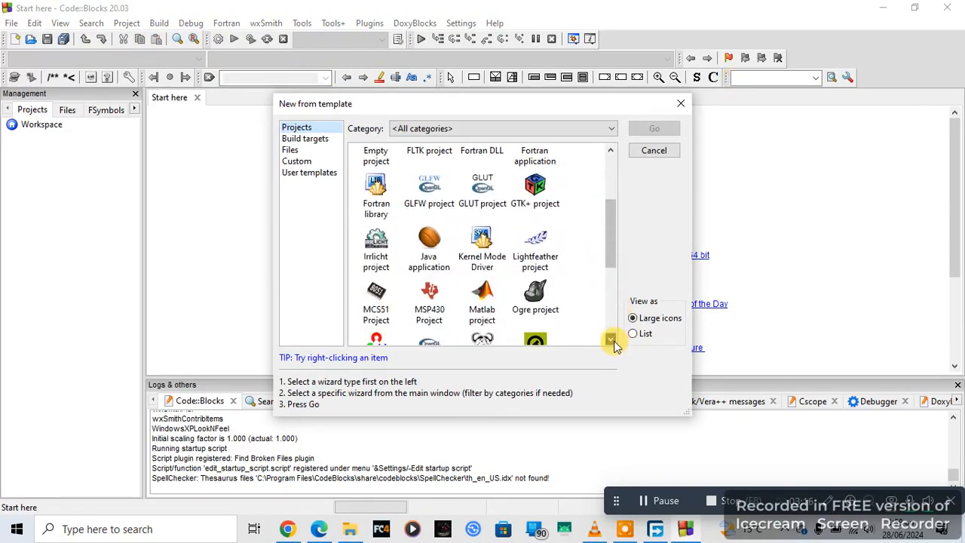
click(611, 339)
click(612, 340)
click(612, 339)
click(612, 340)
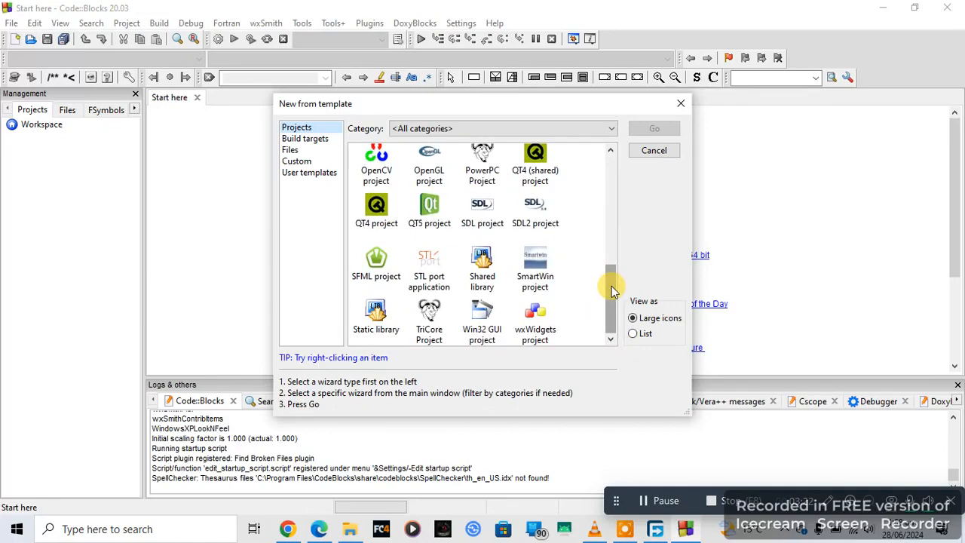
drag(611, 286, 616, 215)
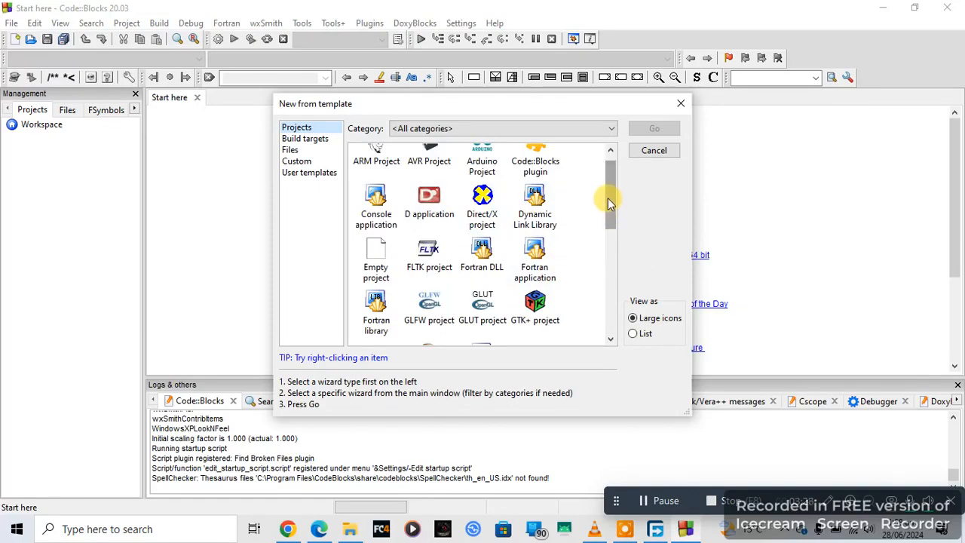
drag(608, 198, 608, 182)
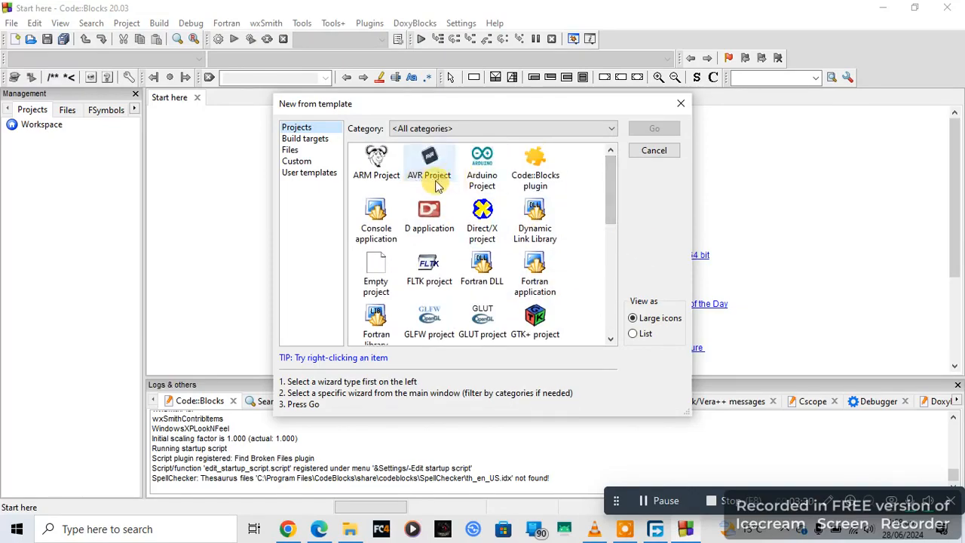
Step: Choose the Console application template and C++ as the project language
click(389, 230)
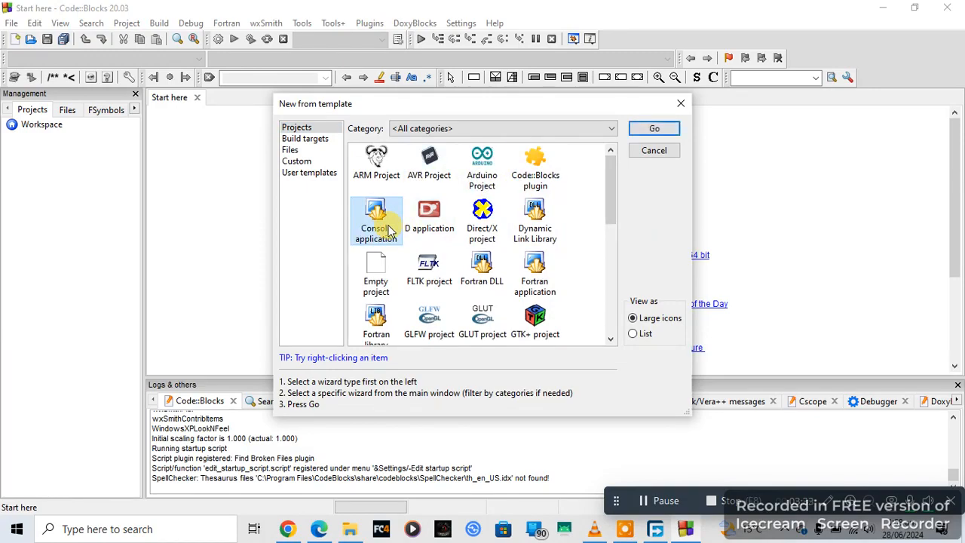
click(647, 127)
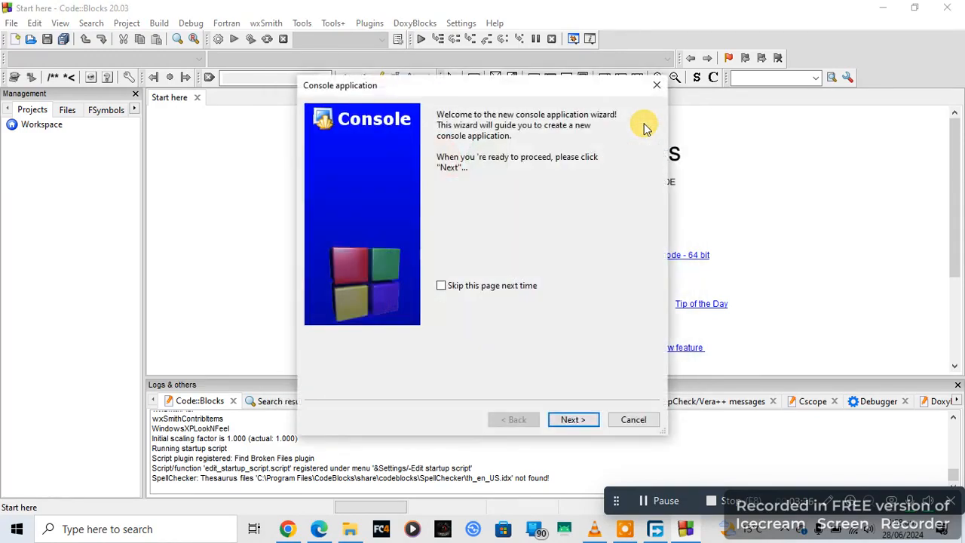
click(574, 422)
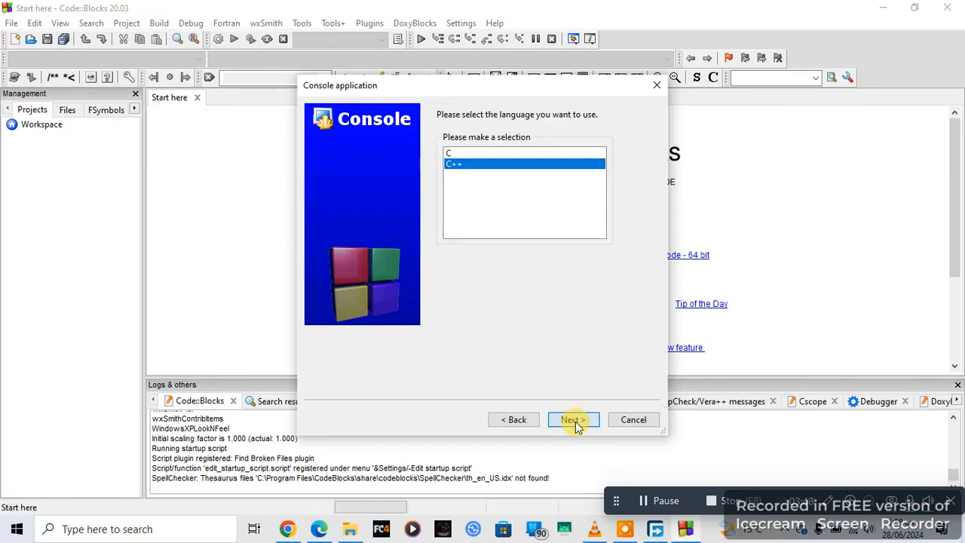
click(574, 420)
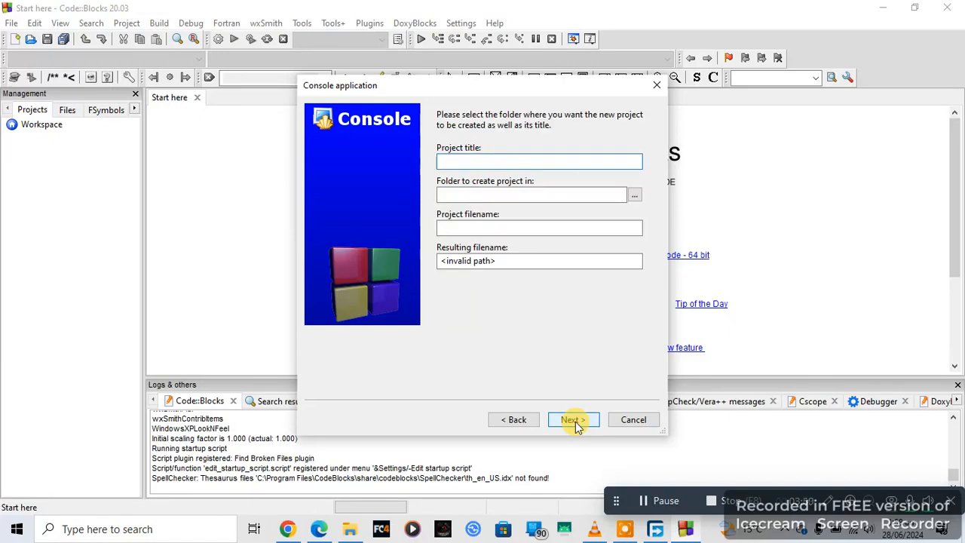
Step: Title the project tech9nime, store it in the Documents folder, and create it with the GNU GCC Compiler and default Debug and Release configurations
text(tech9)
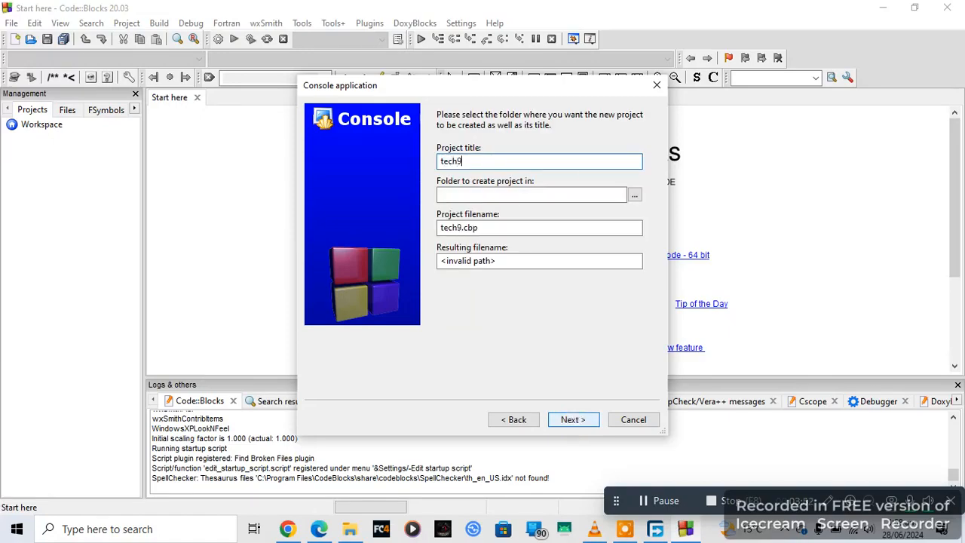
text(nime)
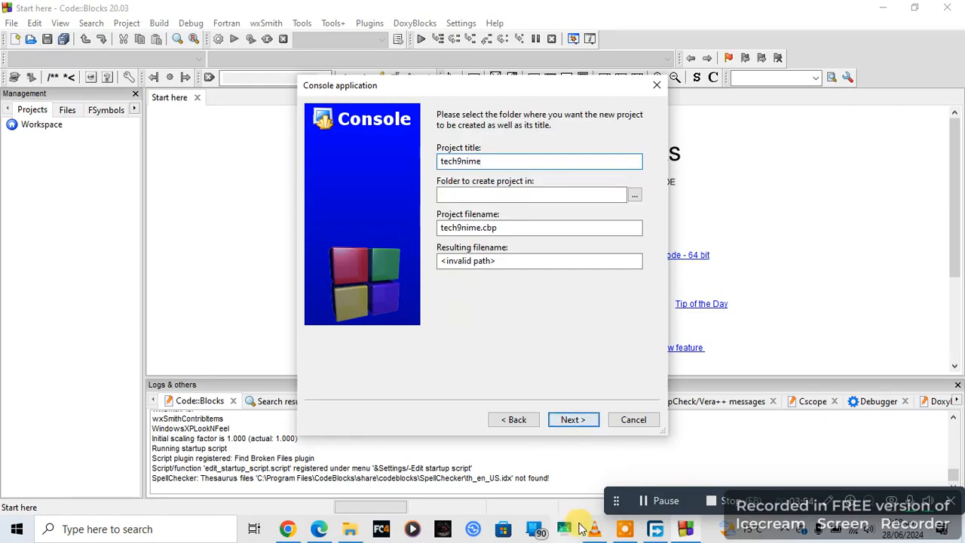
click(515, 261)
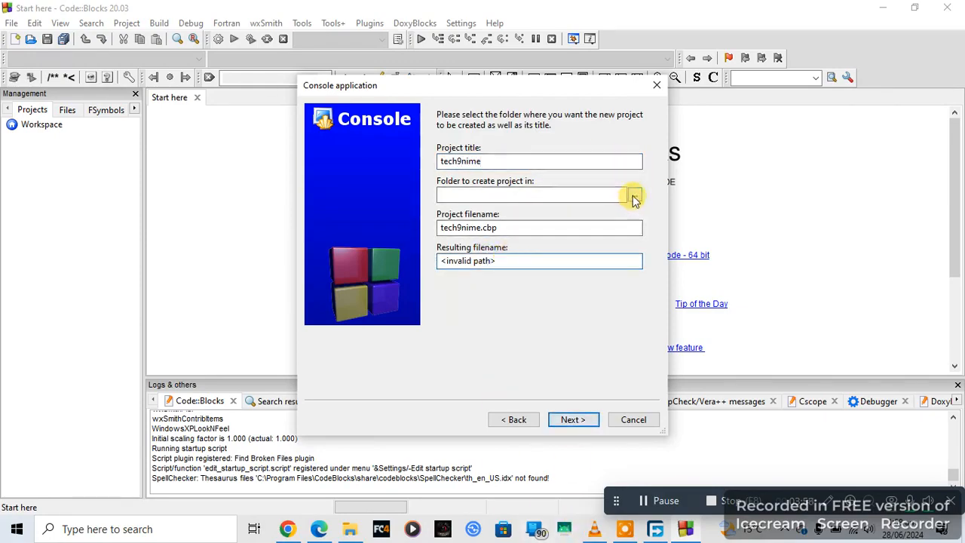
click(633, 196)
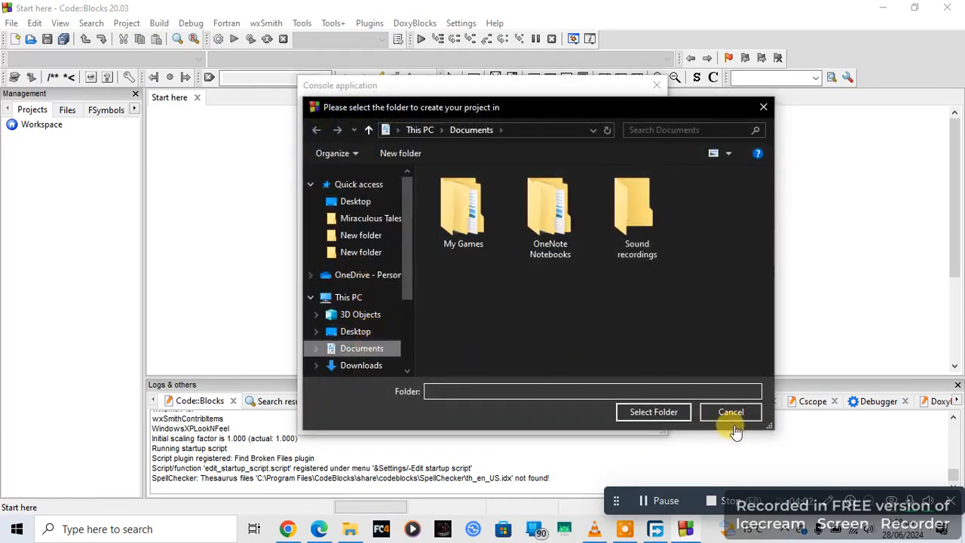
click(658, 413)
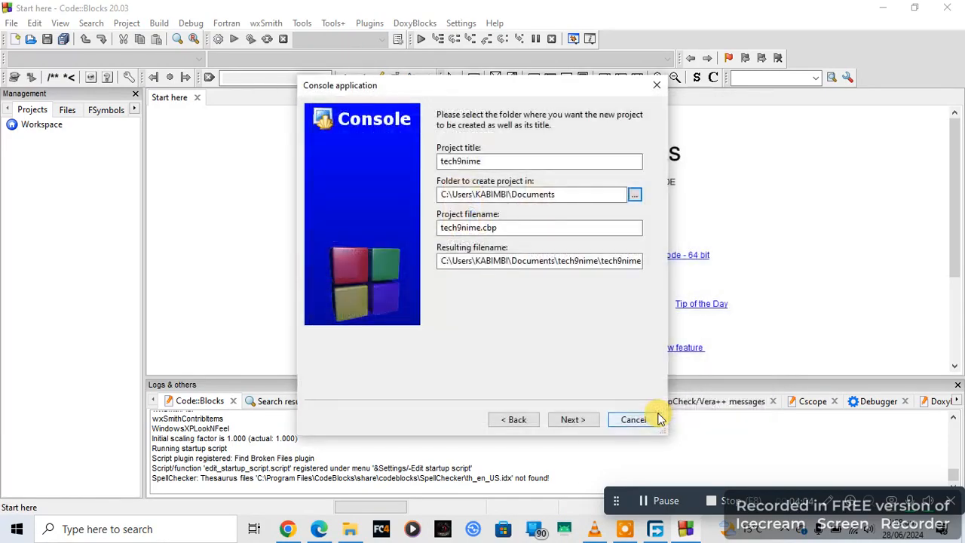
click(581, 425)
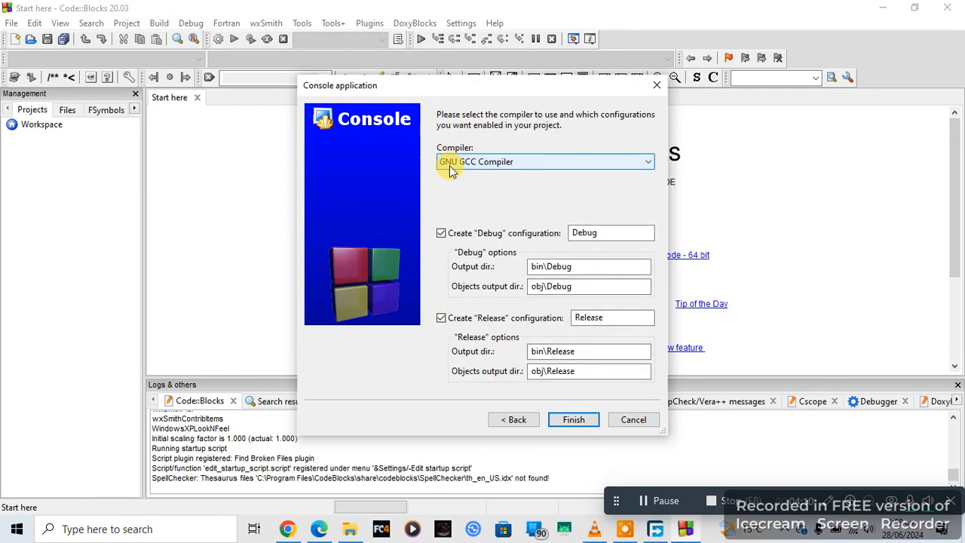
click(580, 420)
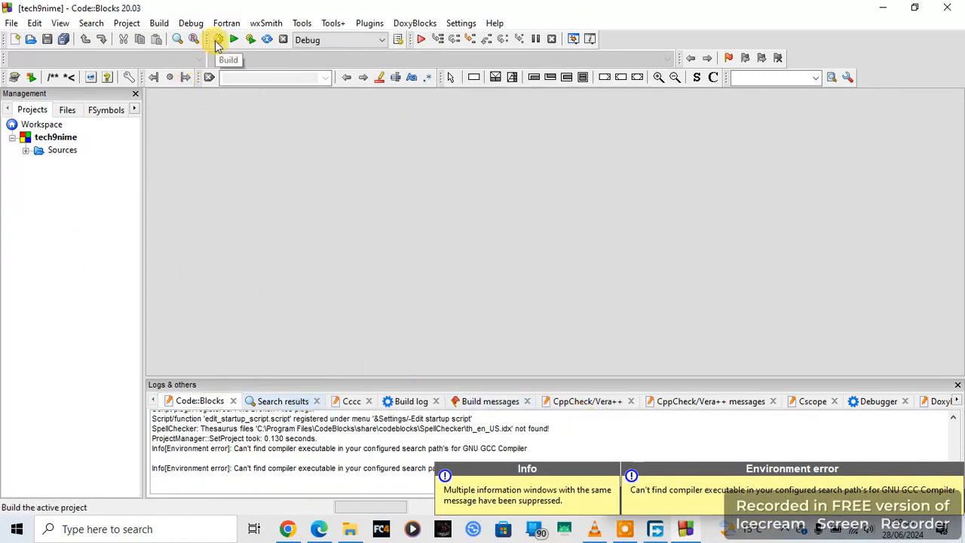
Step: Try to build the tech9nime project and select main.cpp in its Sources folder
click(217, 41)
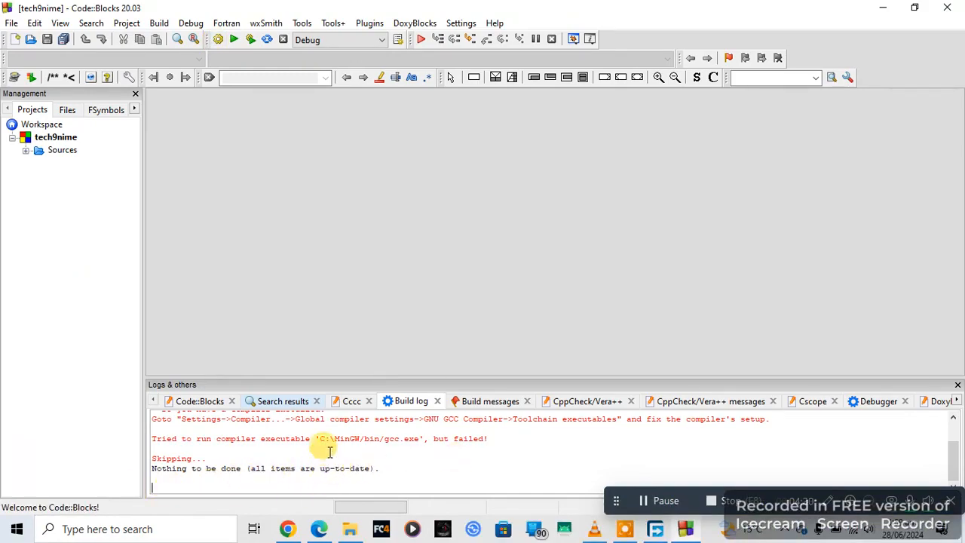
click(36, 151)
click(27, 150)
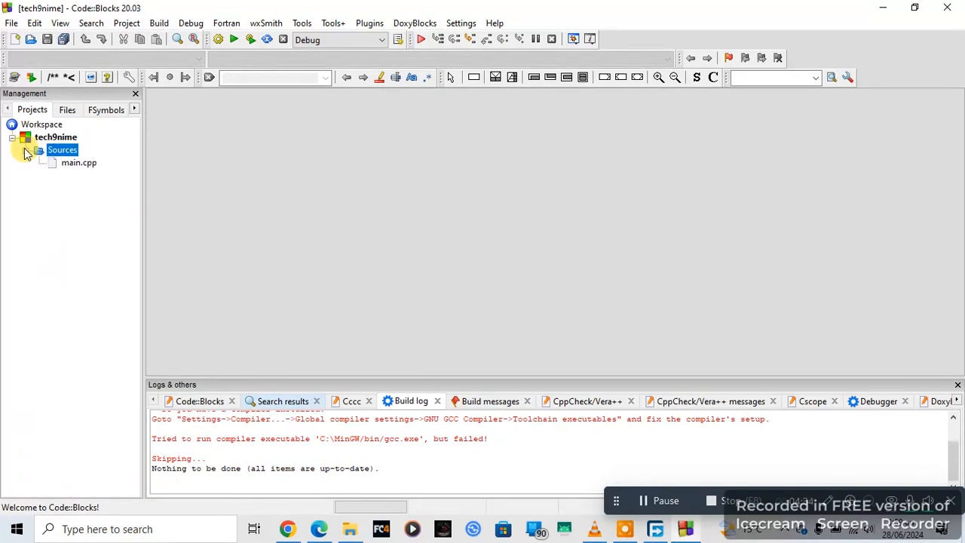
click(76, 164)
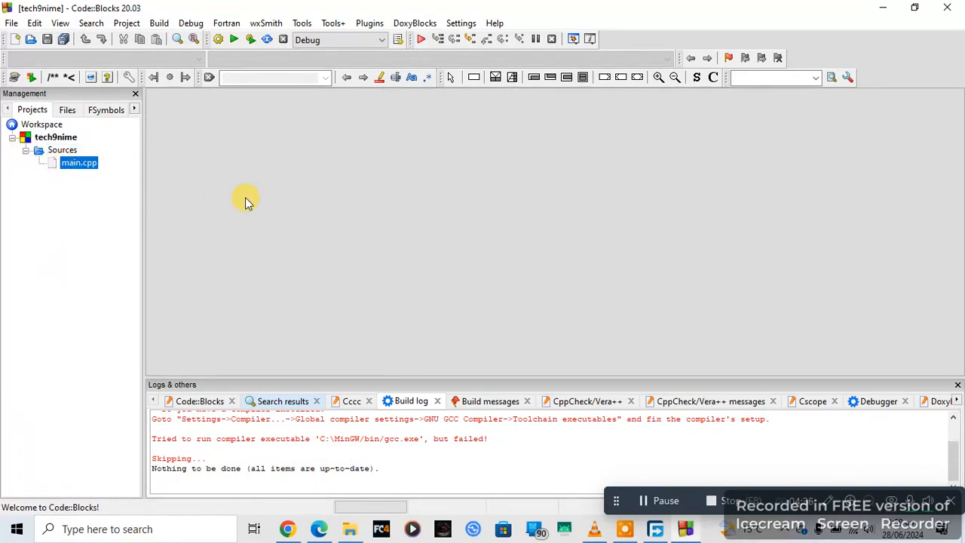